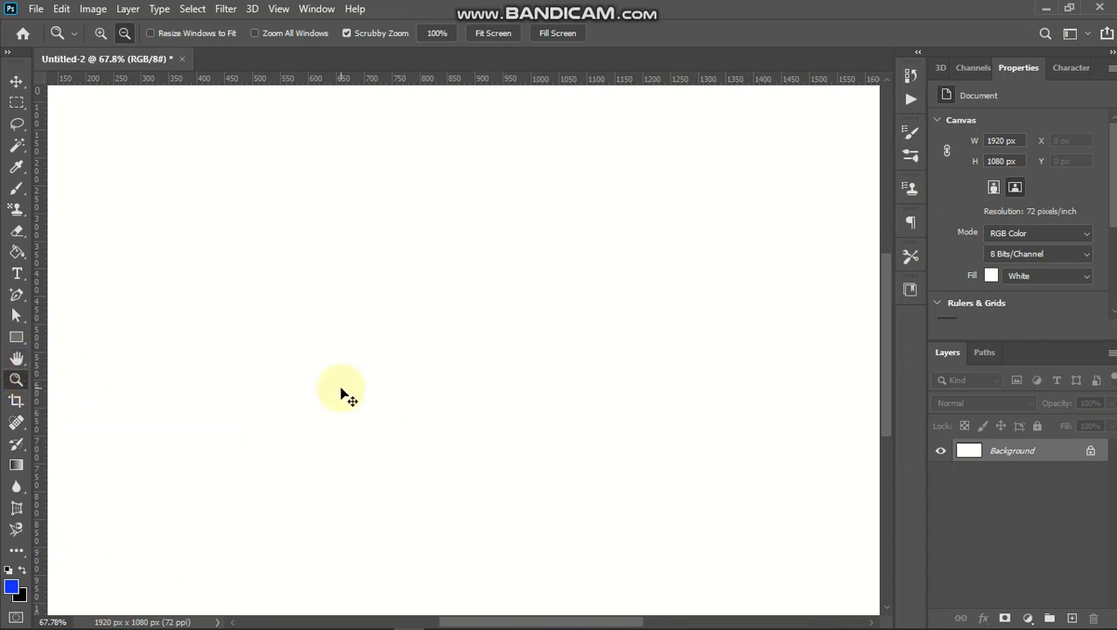
Drop the schoolboy photo onto the blank white 1920×1080 canvas
{"action": "left_click_drag", "start_coordinate": [348, 396], "coordinate": [341, 386]}
Place the photo as Layer 1 and zoom to see it inside the white margins
{"action": "left_click", "coordinate": [381, 340]}
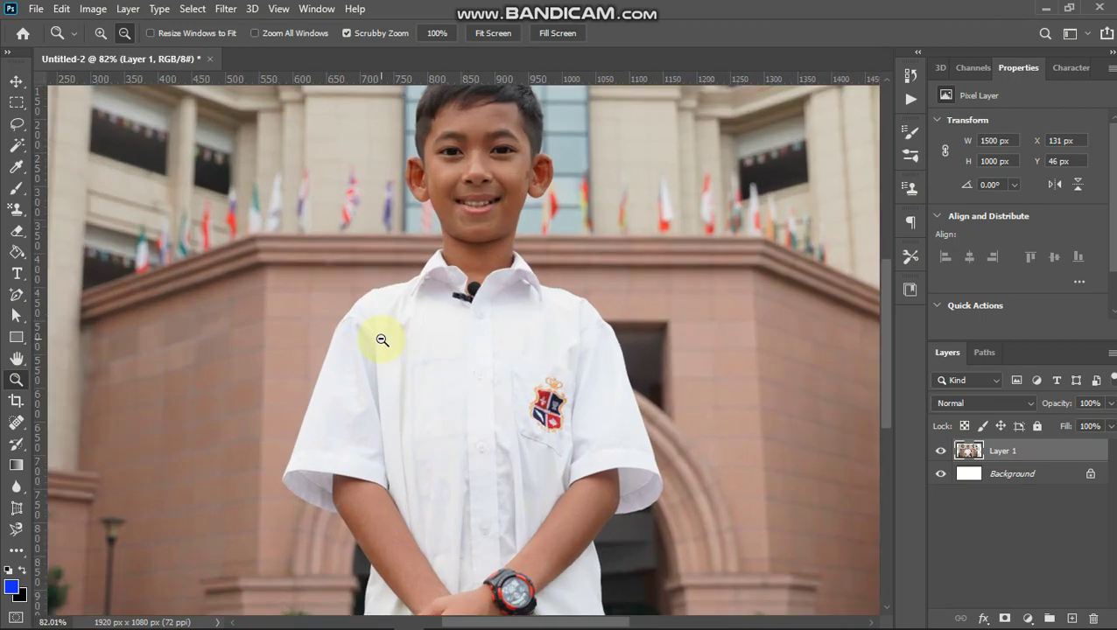
{"action": "scroll", "coordinate": [381, 340], "scroll_direction": "down", "scroll_amount": 3}
{"action": "scroll", "coordinate": [381, 340], "scroll_direction": "up", "scroll_amount": 1}
{"action": "scroll", "coordinate": [382, 340], "scroll_direction": "down", "scroll_amount": 1}
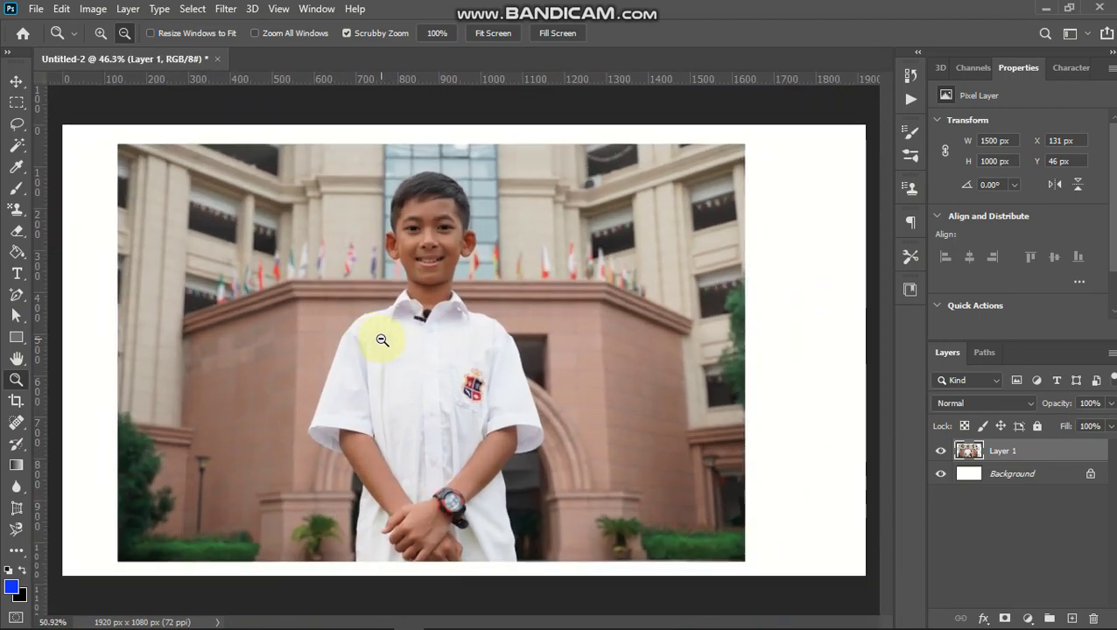
{"action": "scroll", "coordinate": [382, 340], "scroll_direction": "up", "scroll_amount": 2}
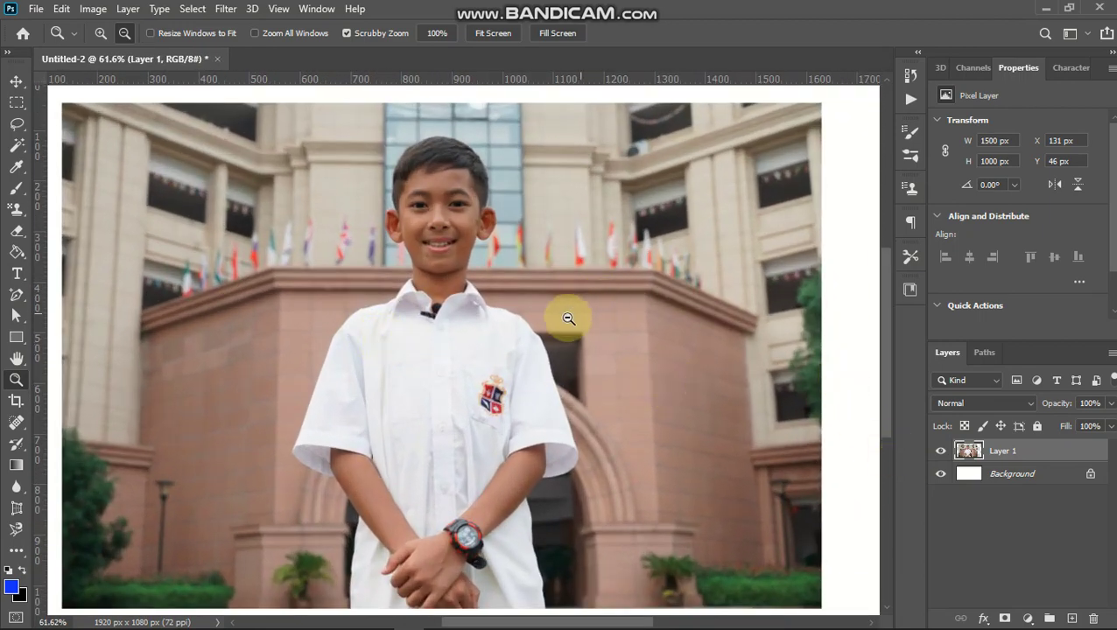
{"action": "scroll", "coordinate": [533, 319], "scroll_direction": "down", "scroll_amount": 1}
{"action": "scroll", "coordinate": [531, 320], "scroll_direction": "up", "scroll_amount": 1}
{"action": "scroll", "coordinate": [531, 320], "scroll_direction": "down", "scroll_amount": 1}
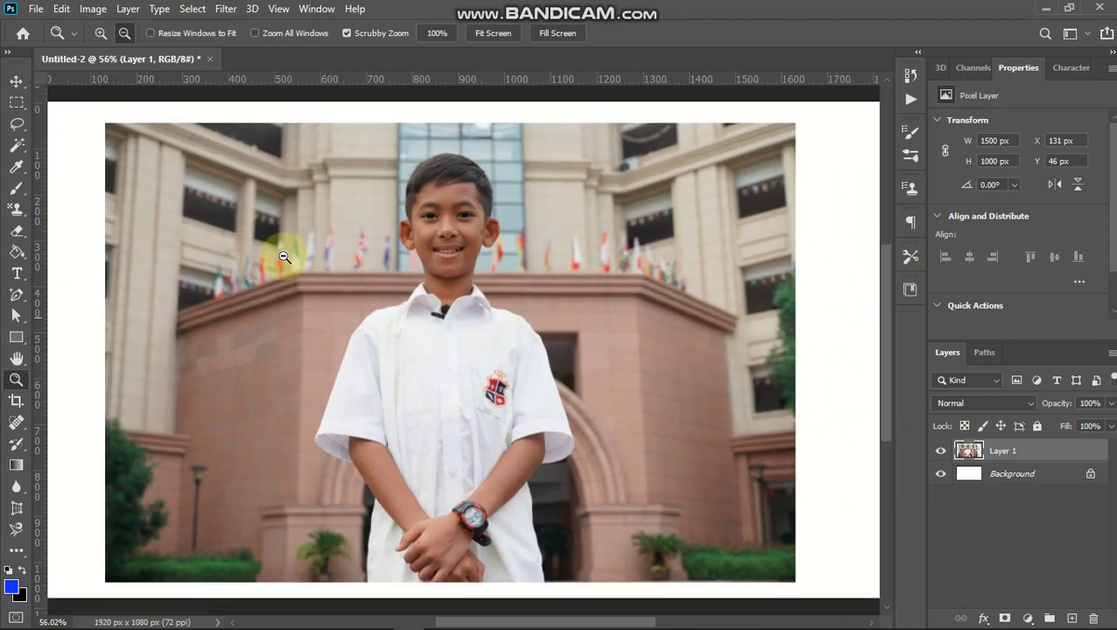
{"action": "left_click", "coordinate": [15, 403]}
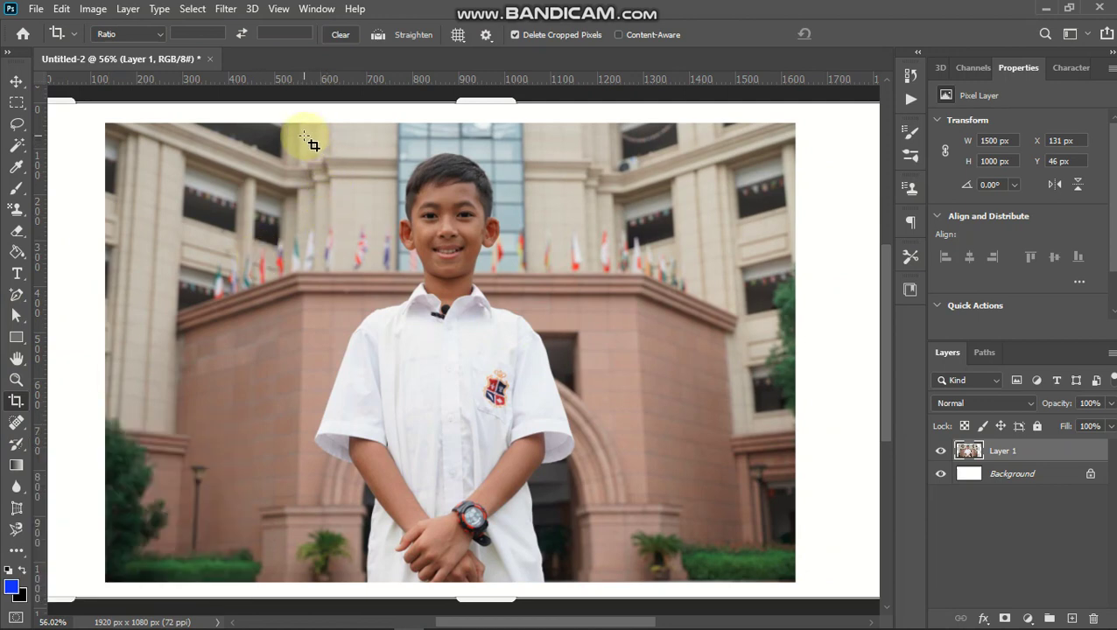
Crop the canvas to a 620×973 px tall frame from the boy's hair to his hands
{"action": "left_click_drag", "start_coordinate": [306, 138], "coordinate": [605, 584]}
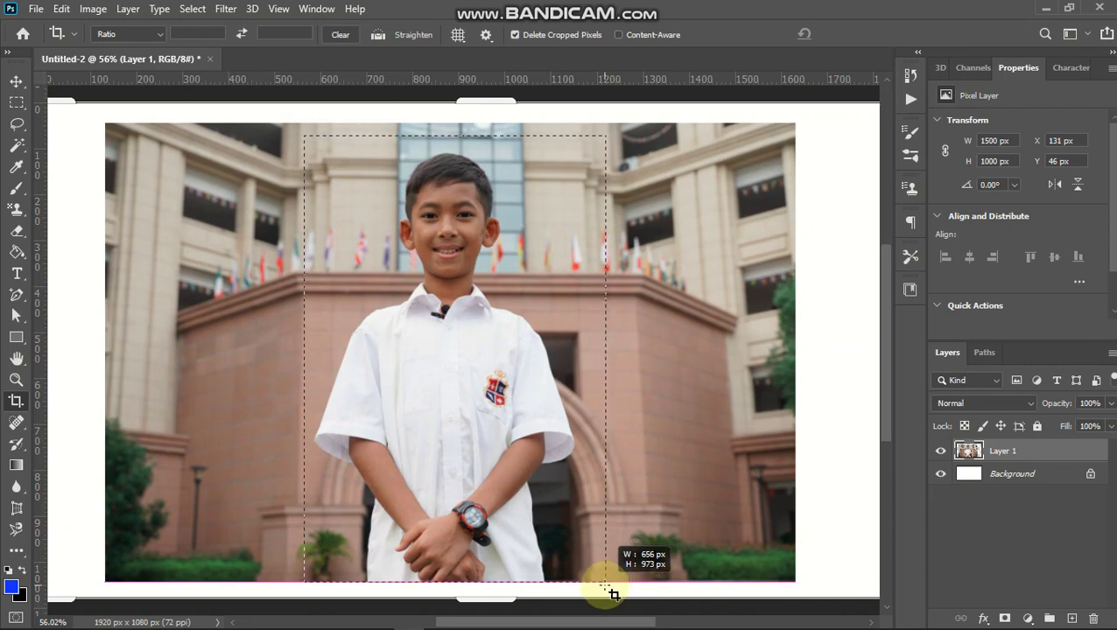
{"action": "mouse_move", "coordinate": [605, 584]}
{"action": "left_mouse_down"}
{"action": "mouse_move", "coordinate": [583, 571]}
{"action": "mouse_move", "coordinate": [588, 581]}
{"action": "left_mouse_up"}
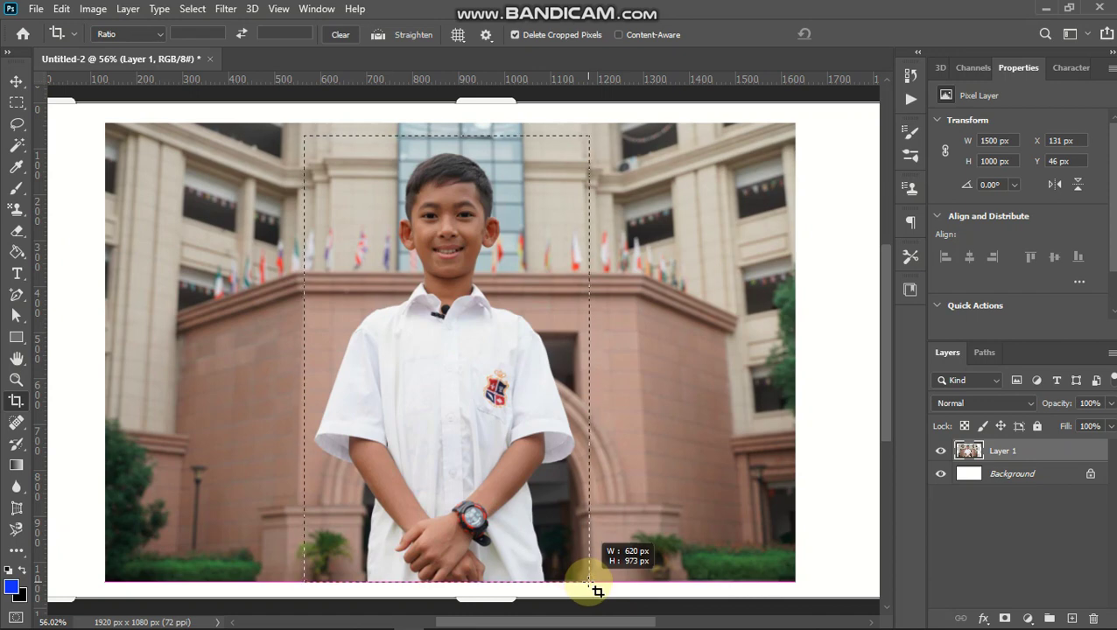
{"action": "left_click_drag", "start_coordinate": [595, 590], "coordinate": [588, 582]}
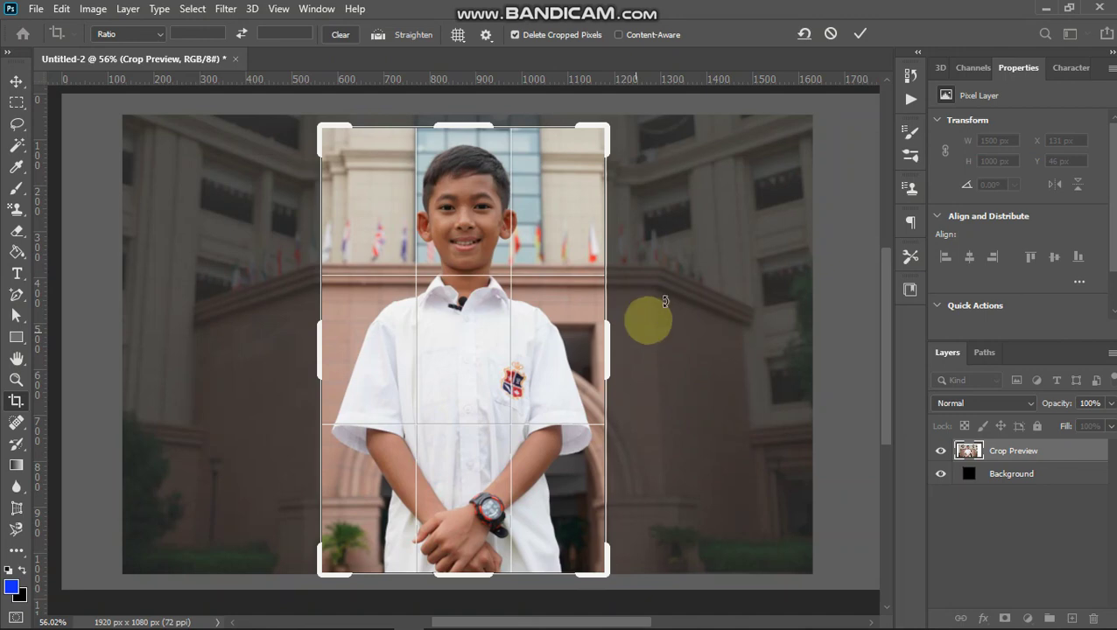
{"action": "left_click", "coordinate": [859, 33]}
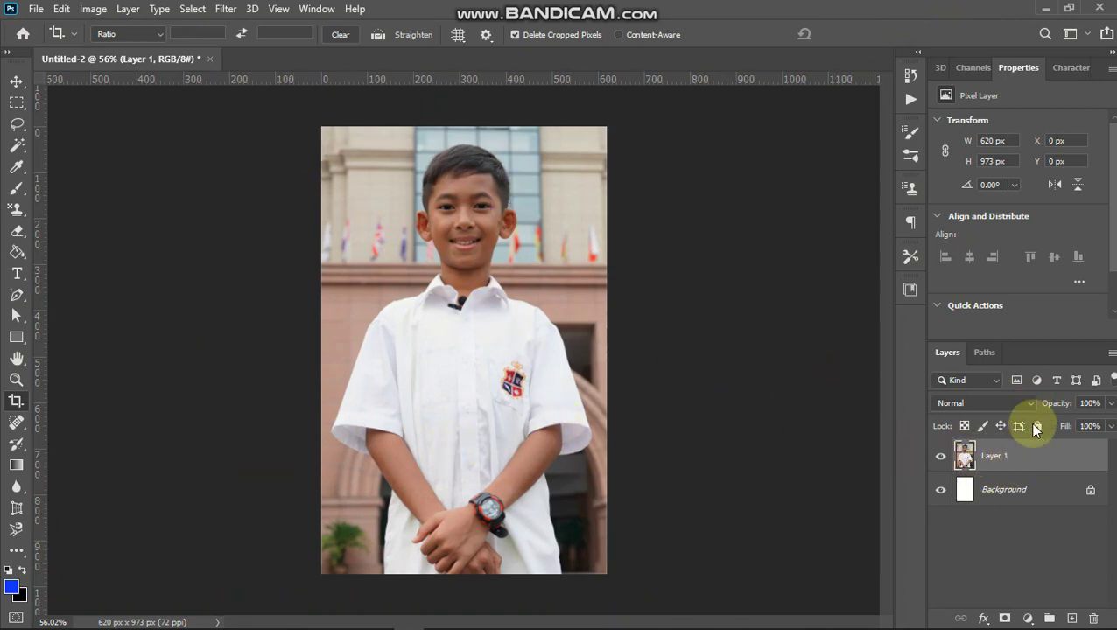
Toggle Layer 1's visibility, then undo the crop to restore the full 1920×1080 canvas
{"action": "left_click", "coordinate": [941, 456]}
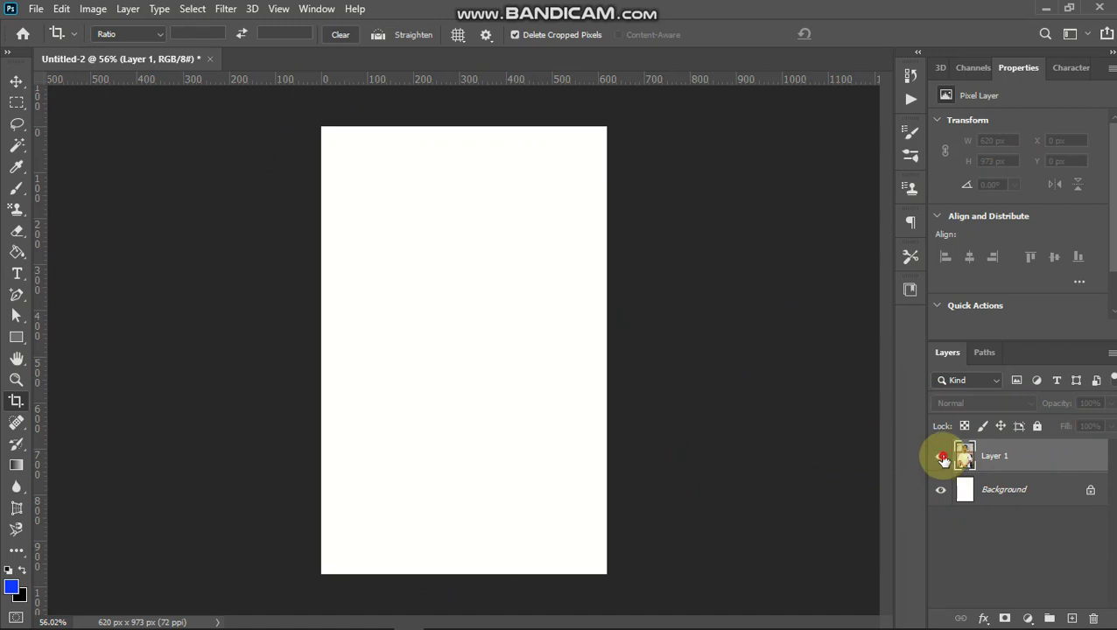
{"action": "left_click", "coordinate": [941, 456]}
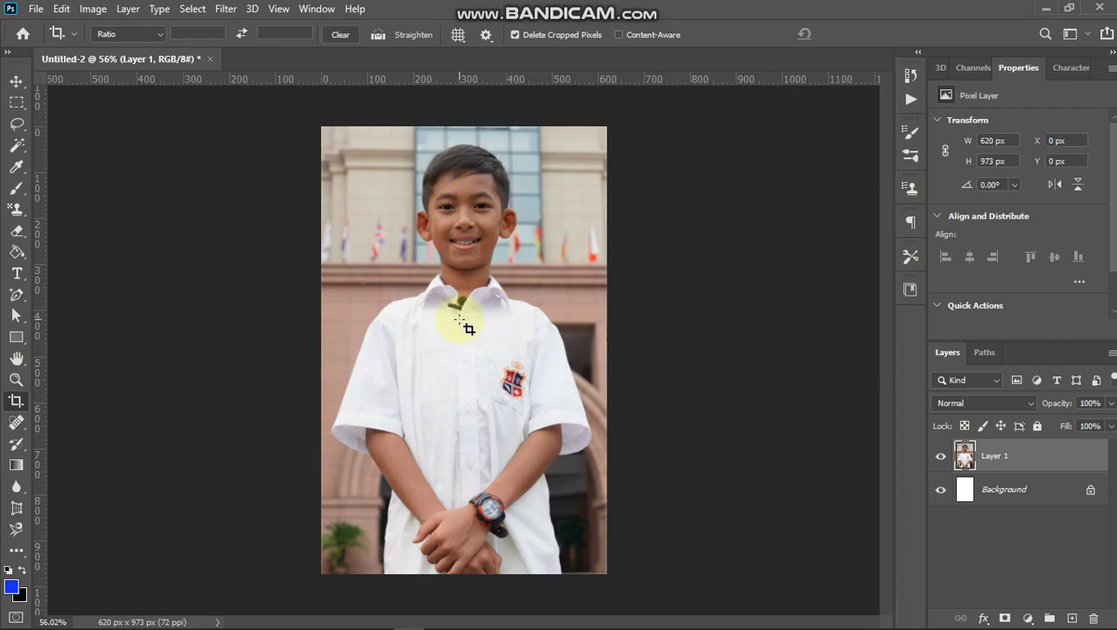
{"action": "key", "text": "ctrl"}
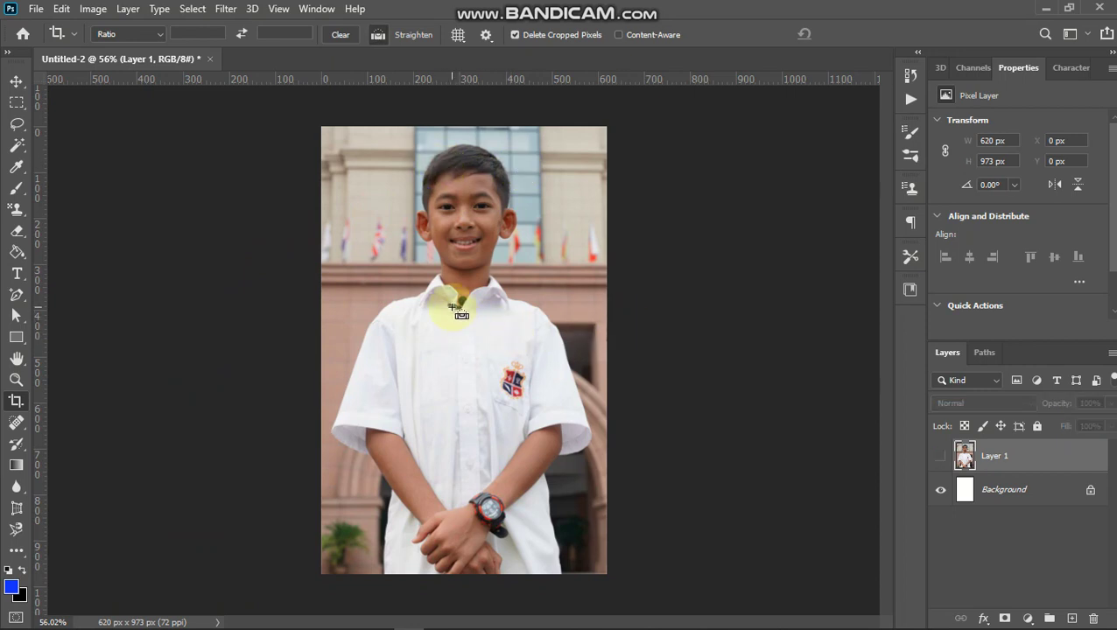
{"action": "key", "text": "ctrl+comma"}
{"action": "key", "text": "ctrl+z"}
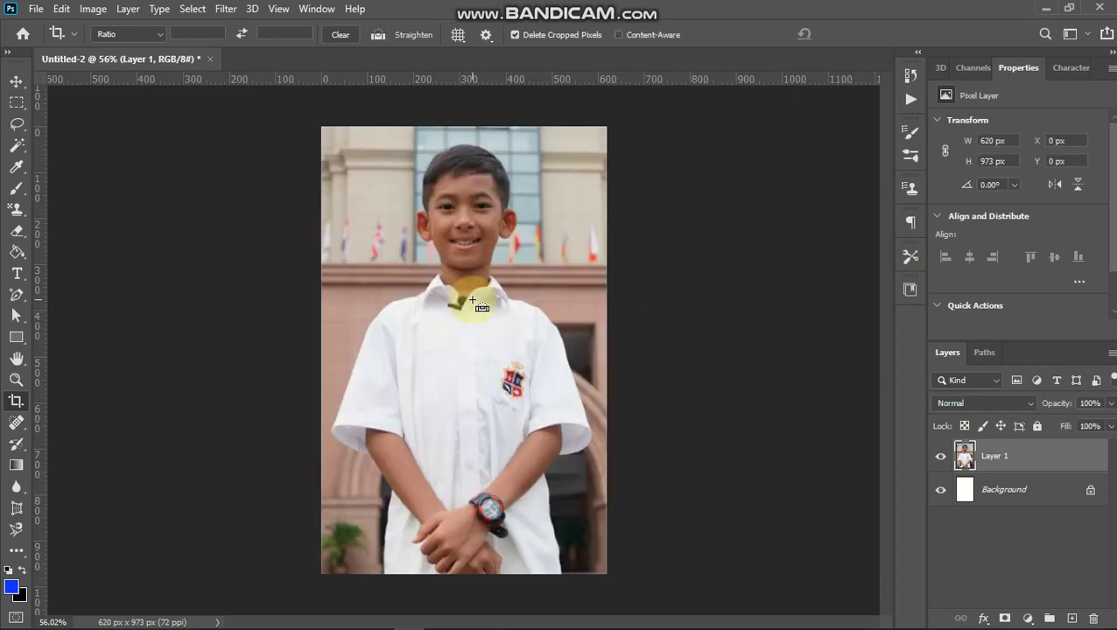
{"action": "key", "text": "ctrl+z"}
{"action": "key", "text": "ctrl+z"}
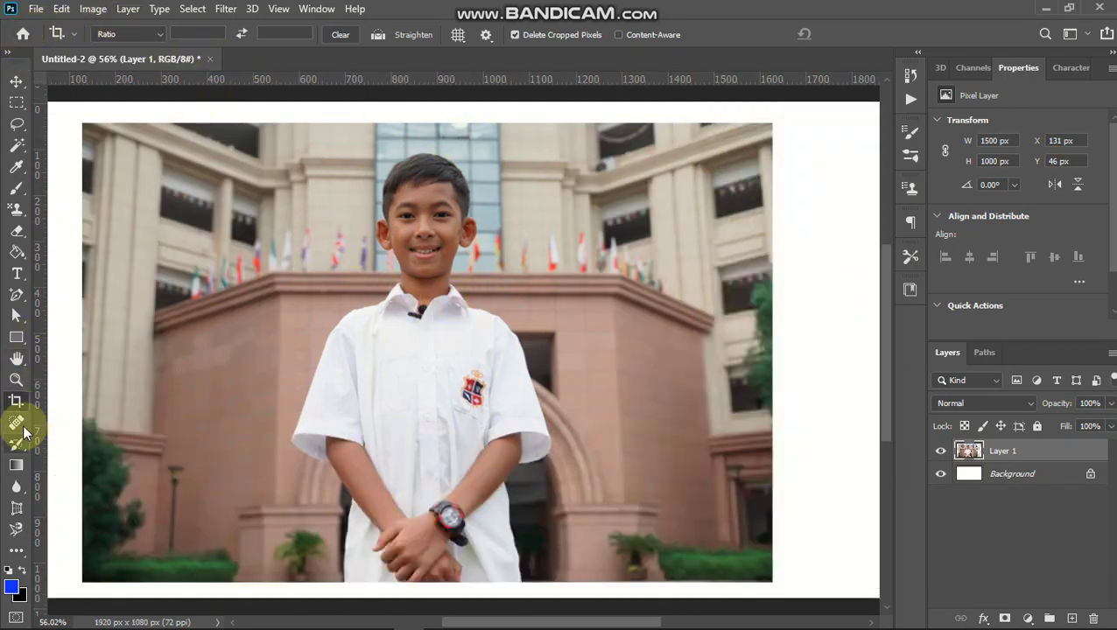
Show the crop Ratio presets list in the options bar
{"action": "left_click", "coordinate": [149, 32]}
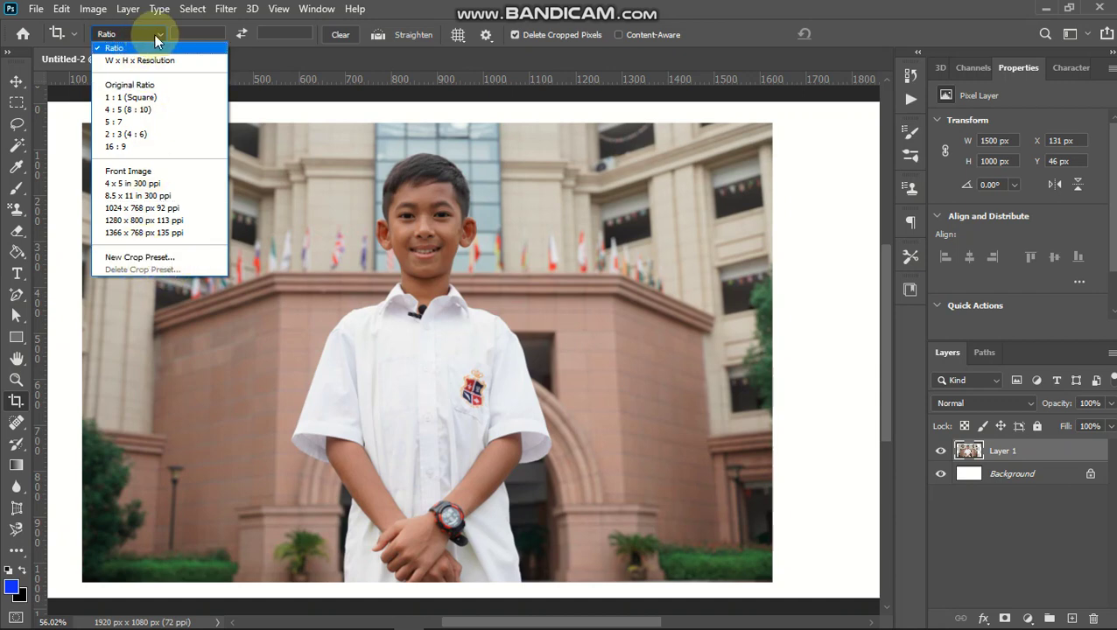
Lock the crop box to a 4:6 (2:3) portrait ratio using the ratio fields
{"action": "left_click", "coordinate": [266, 38]}
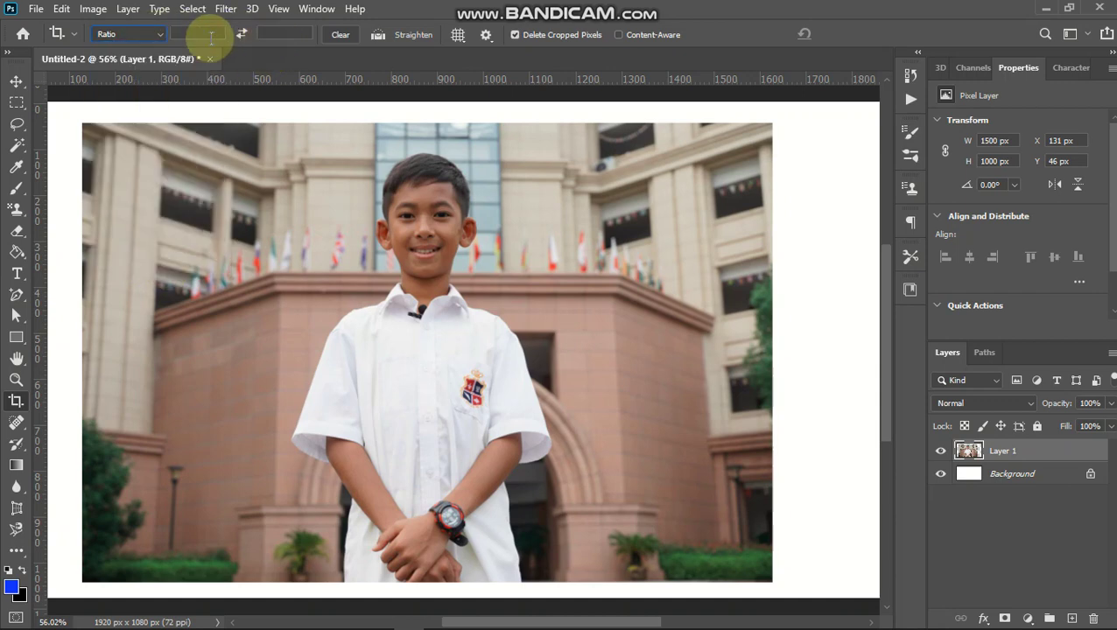
{"action": "left_click", "coordinate": [199, 33]}
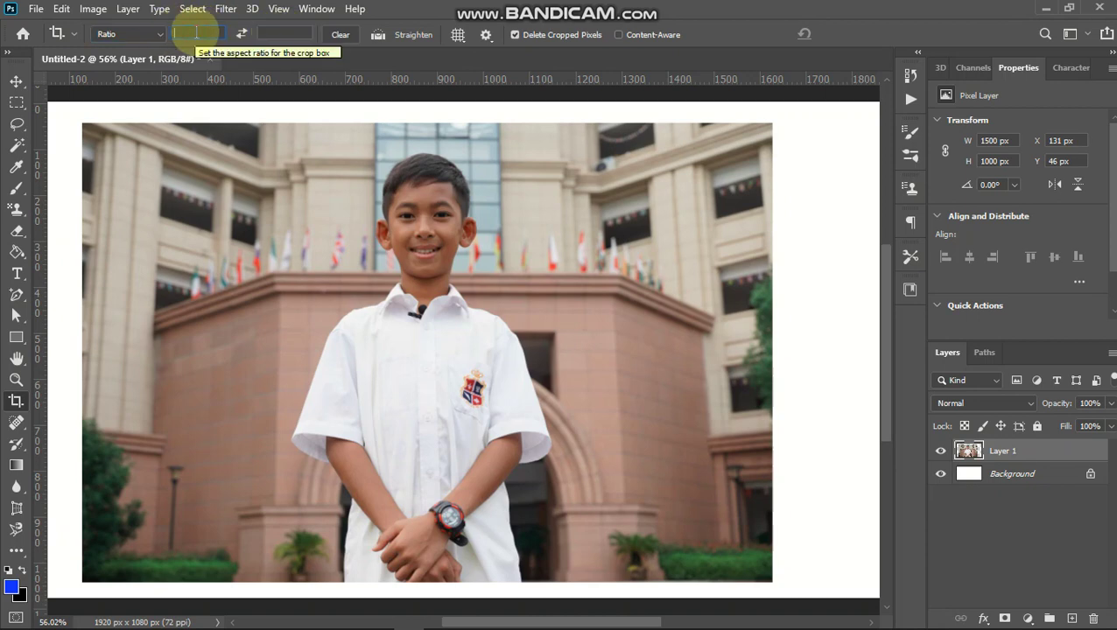
{"action": "type", "text": "5"}
{"action": "left_click", "coordinate": [196, 32]}
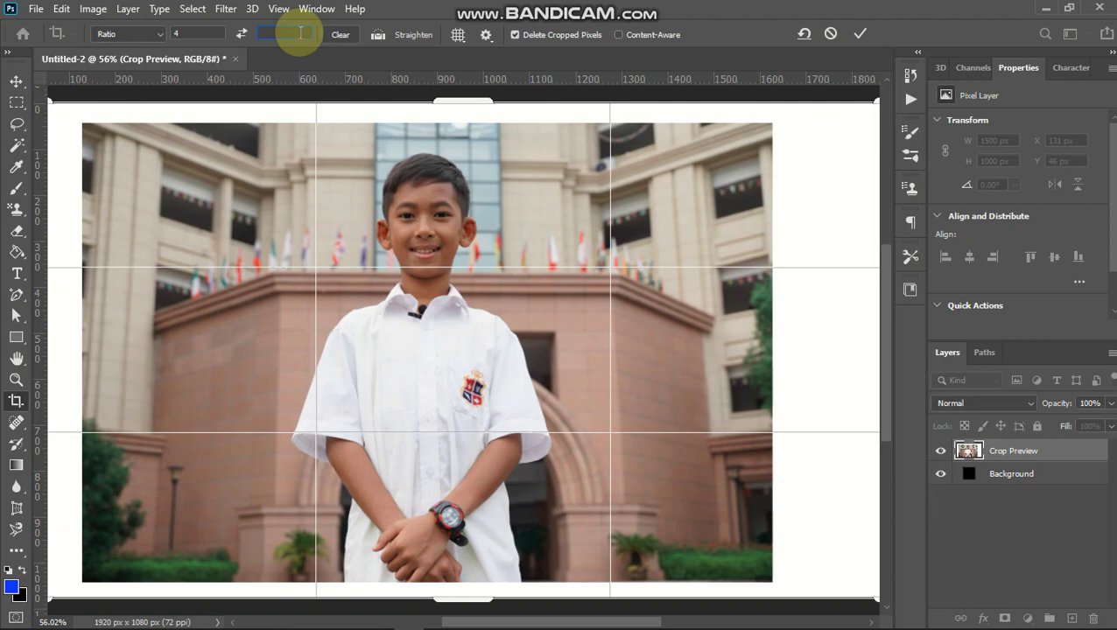
{"action": "type", "text": "6"}
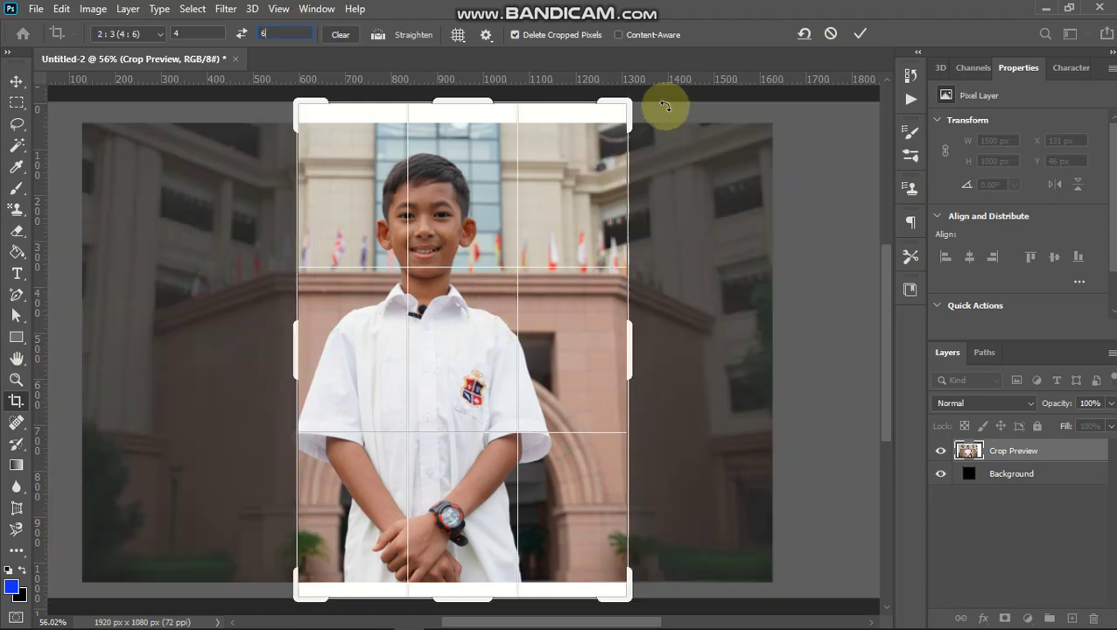
Frame the boy's head and shoulders in the 2:3 crop box and commit it at 346×519 px
{"action": "left_click_drag", "start_coordinate": [626, 102], "coordinate": [579, 130]}
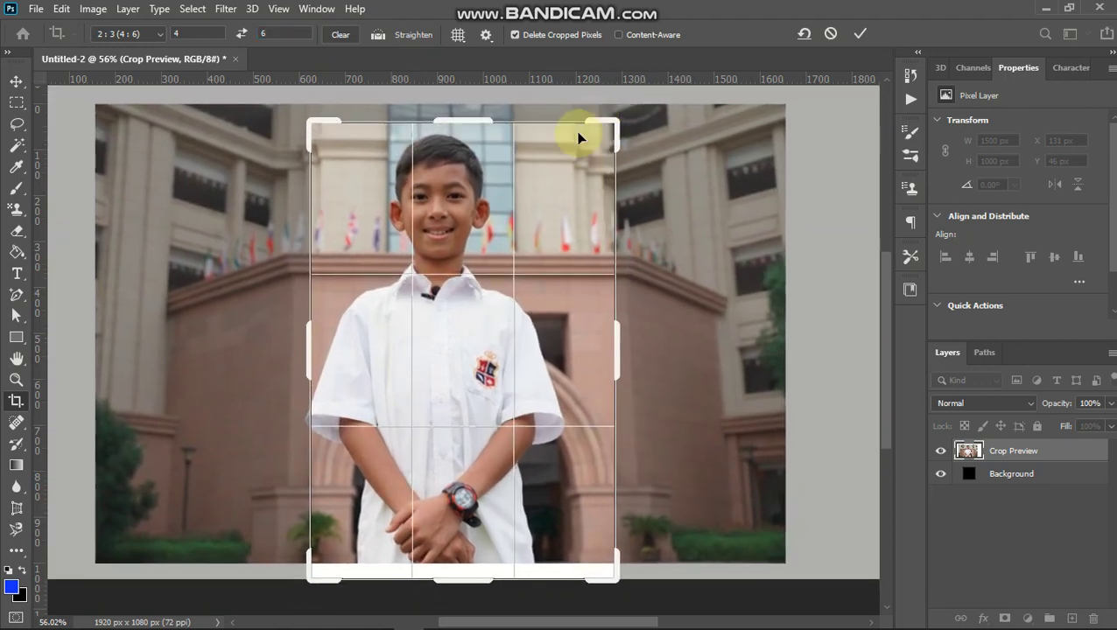
{"action": "left_click_drag", "start_coordinate": [506, 227], "coordinate": [541, 231]}
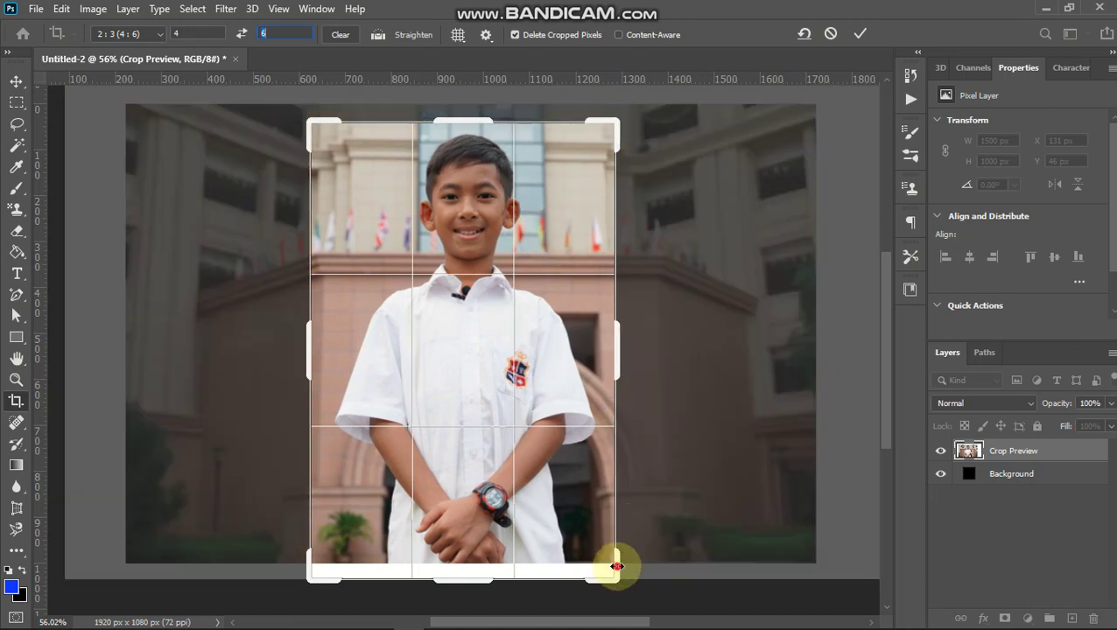
{"action": "left_click_drag", "start_coordinate": [617, 567], "coordinate": [525, 368]}
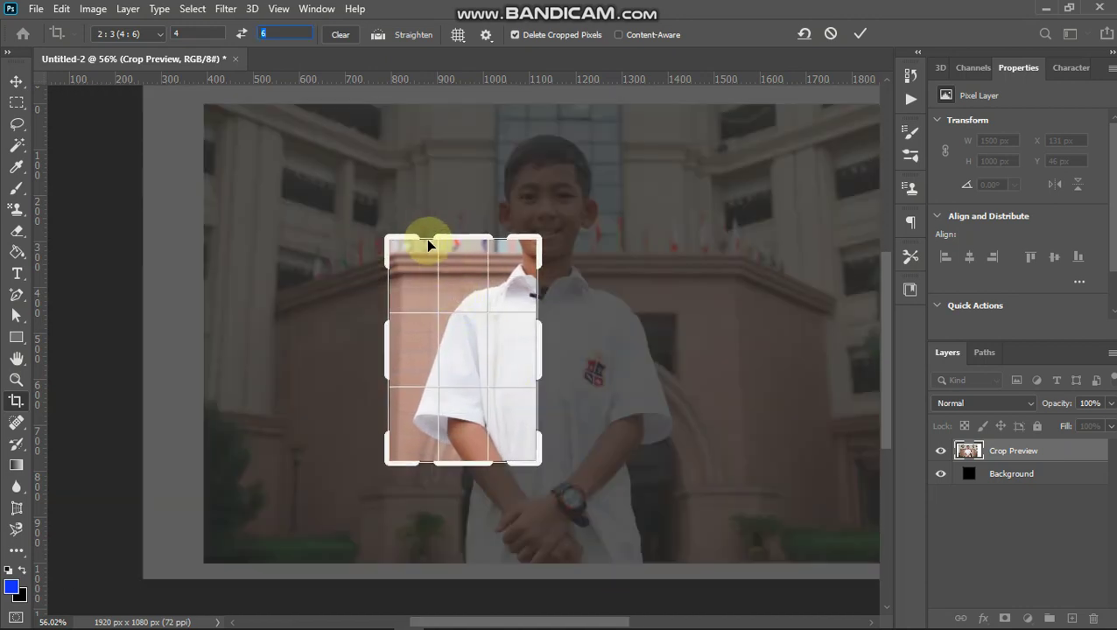
{"action": "left_click_drag", "start_coordinate": [429, 236], "coordinate": [442, 230]}
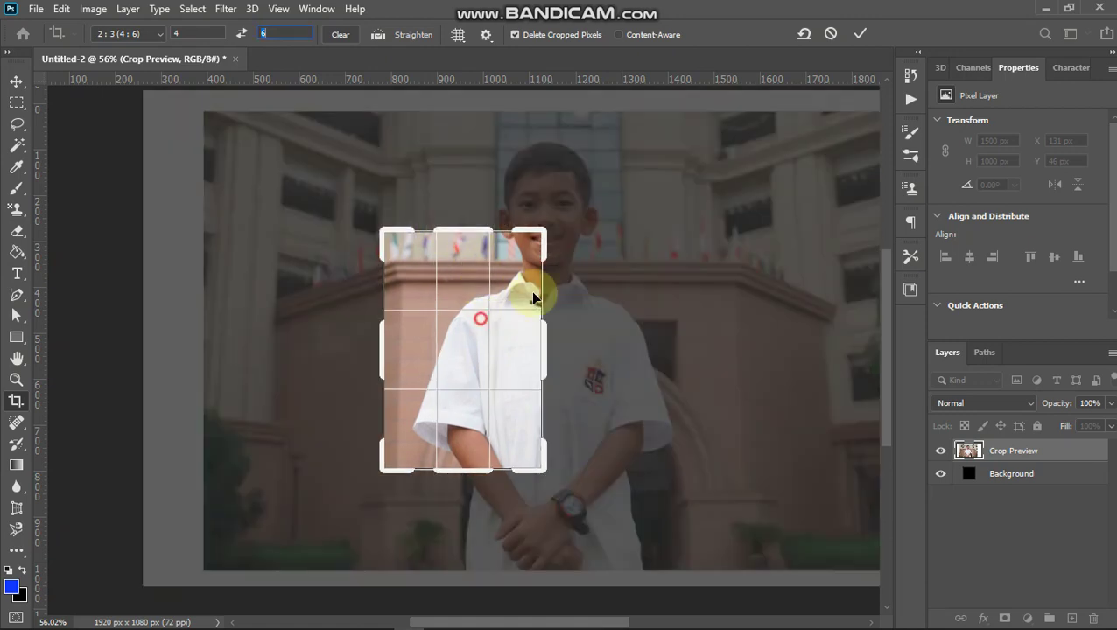
{"action": "mouse_move", "coordinate": [533, 297]}
{"action": "left_mouse_down"}
{"action": "mouse_move", "coordinate": [398, 399]}
{"action": "mouse_move", "coordinate": [398, 431]}
{"action": "left_mouse_up"}
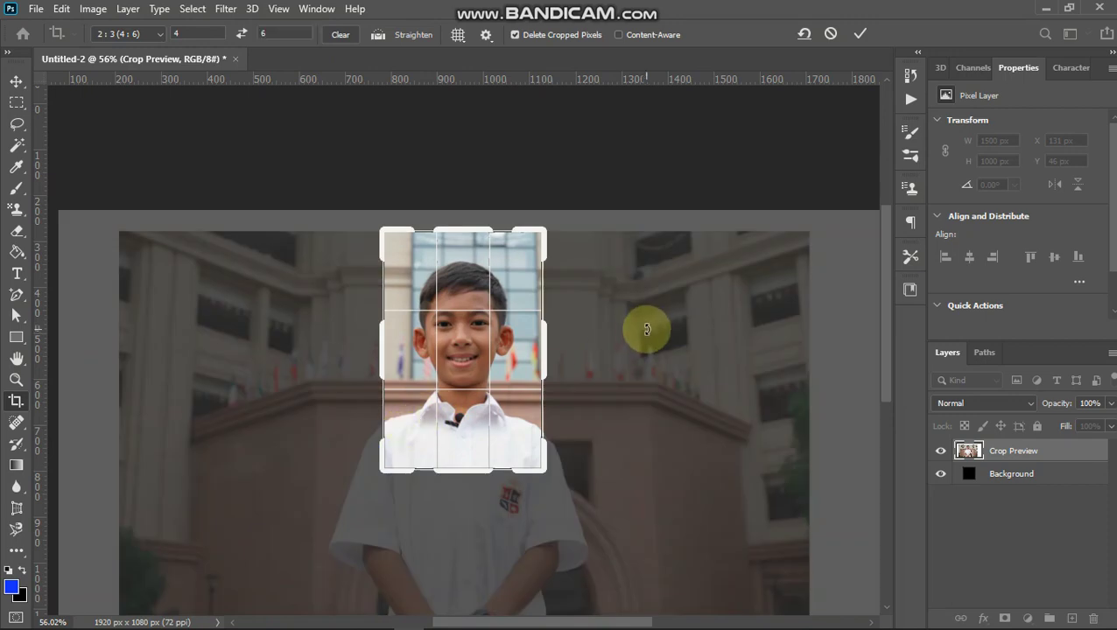
{"action": "left_click", "coordinate": [861, 34]}
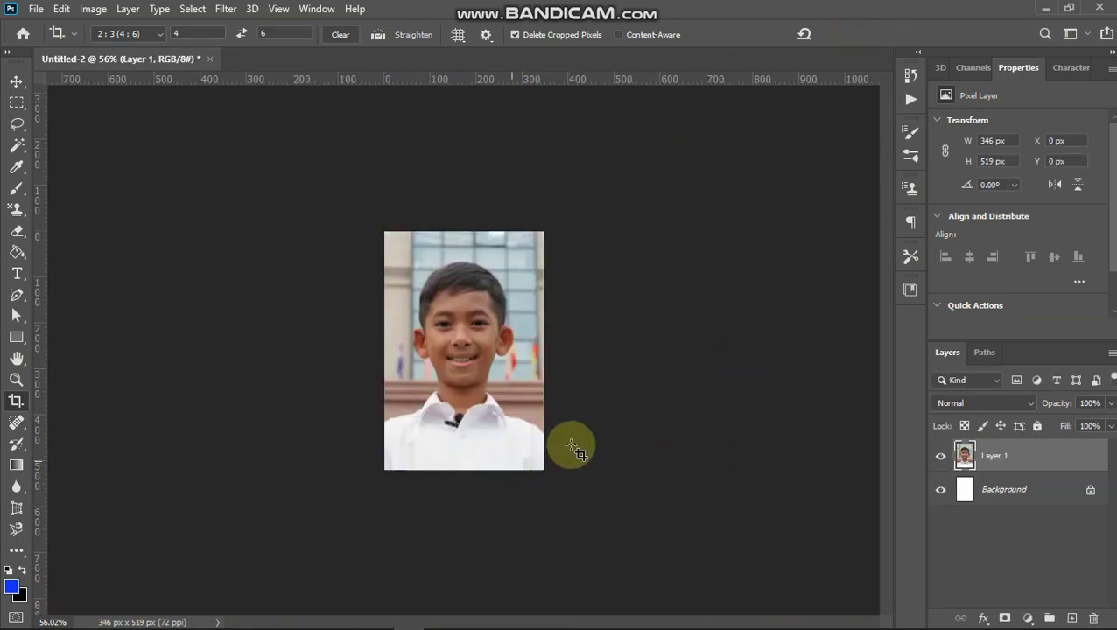
{"action": "scroll", "coordinate": [368, 404], "scroll_direction": "up", "scroll_amount": 1}
{"action": "scroll", "coordinate": [429, 411], "scroll_direction": "up", "scroll_amount": 2}
{"action": "scroll", "coordinate": [435, 421], "scroll_direction": "down", "scroll_amount": 1}
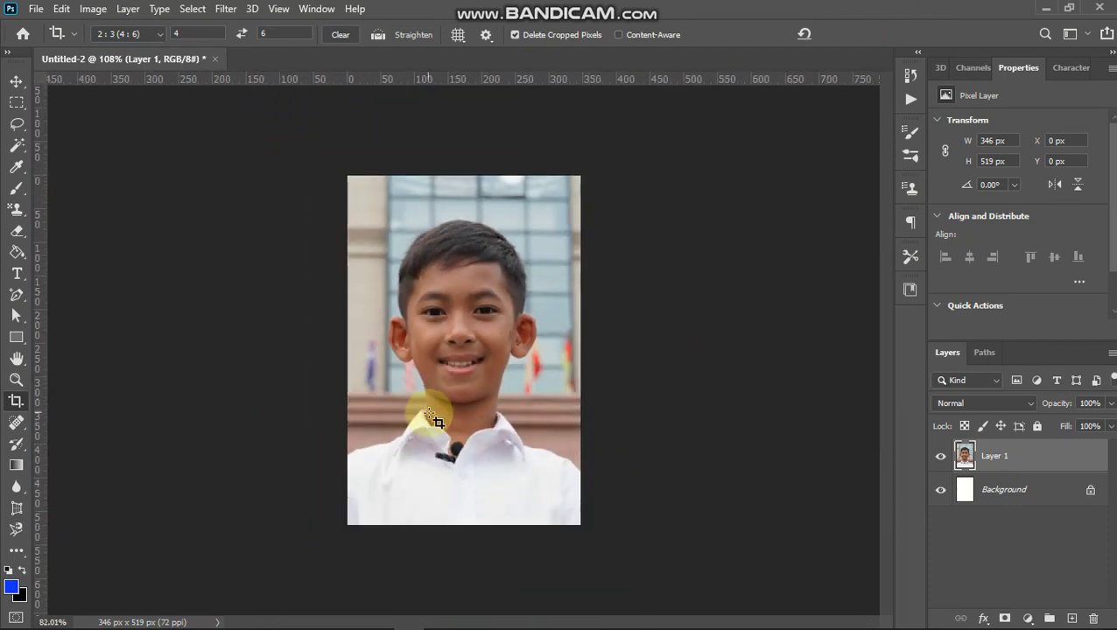
{"action": "scroll", "coordinate": [434, 414], "scroll_direction": "up", "scroll_amount": 2}
{"action": "scroll", "coordinate": [429, 419], "scroll_direction": "down", "scroll_amount": 3}
{"action": "scroll", "coordinate": [427, 382], "scroll_direction": "down", "scroll_amount": 1}
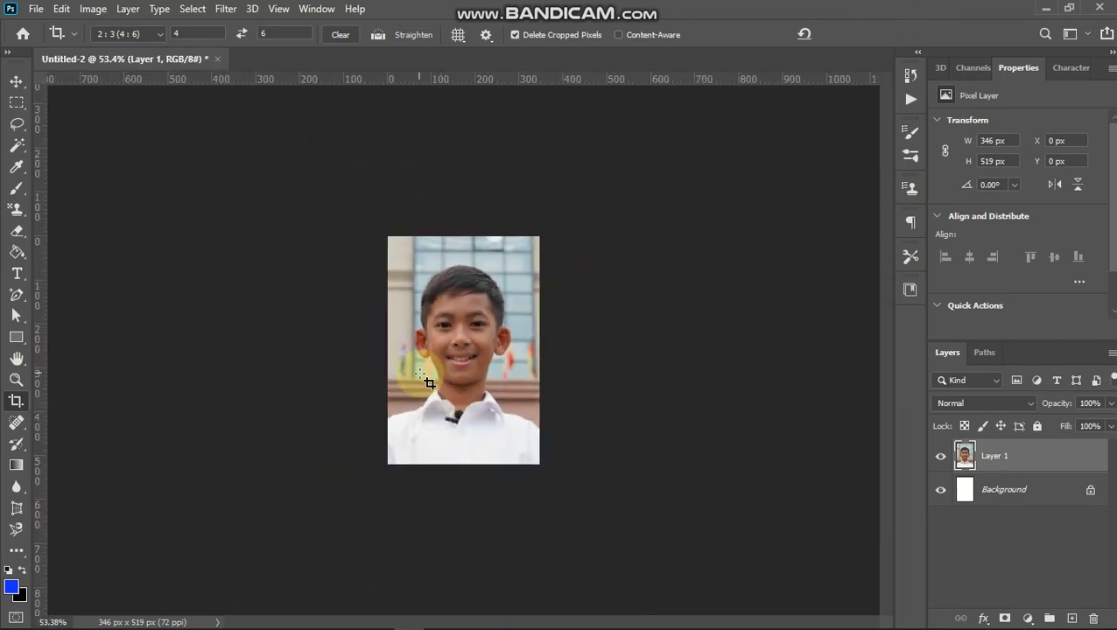
{"action": "scroll", "coordinate": [427, 382], "scroll_direction": "down", "scroll_amount": 1}
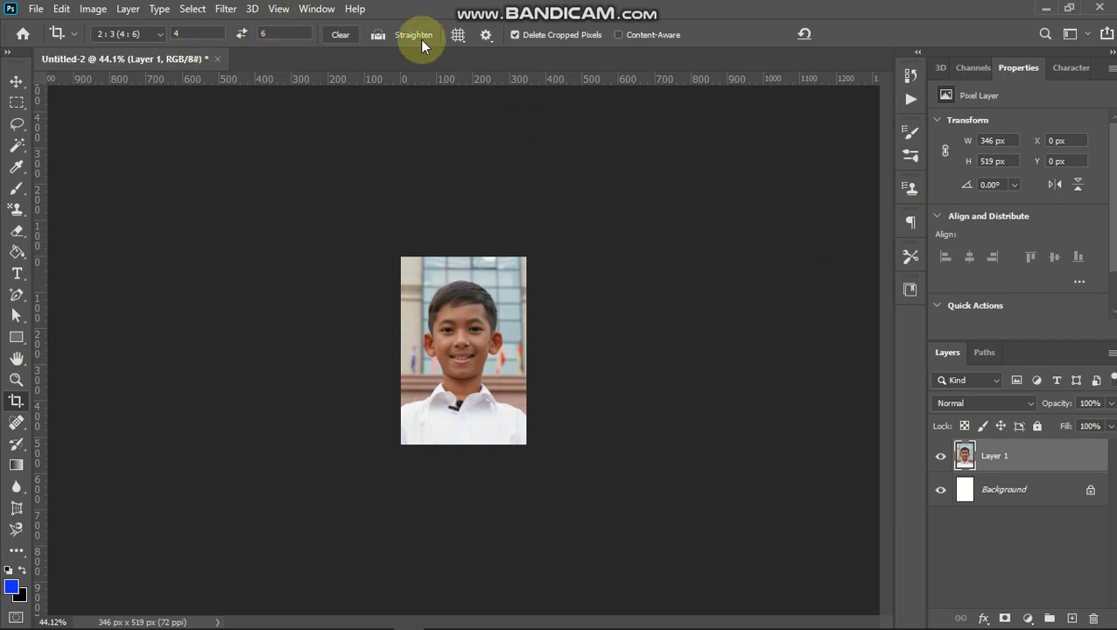
Clear the 4:6 crop ratio, then zoom in and out over the 346×519 px portrait
{"action": "left_click", "coordinate": [346, 35]}
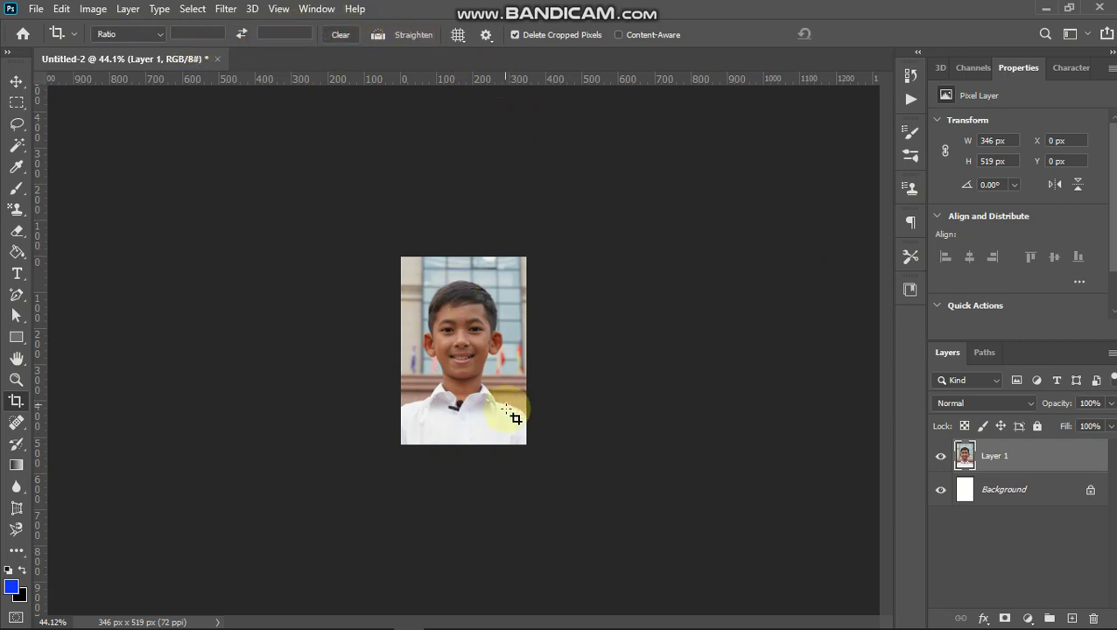
{"action": "scroll", "coordinate": [452, 382], "scroll_direction": "up", "scroll_amount": 1}
{"action": "scroll", "coordinate": [452, 382], "scroll_direction": "up", "scroll_amount": 3}
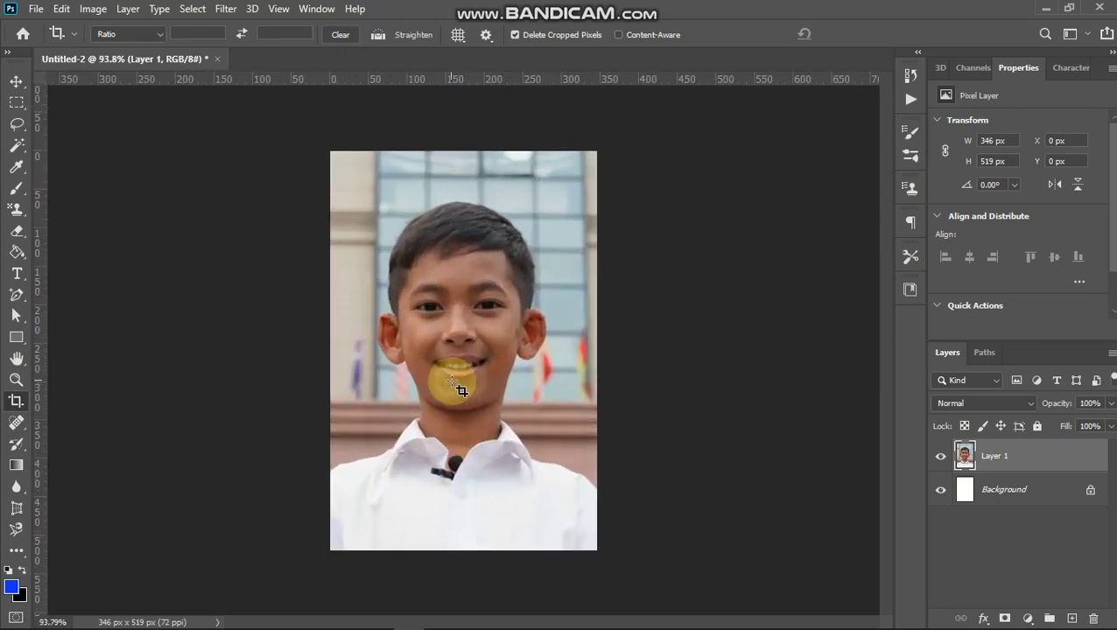
{"action": "scroll", "coordinate": [453, 382], "scroll_direction": "up", "scroll_amount": 1}
{"action": "scroll", "coordinate": [453, 381], "scroll_direction": "up", "scroll_amount": 2}
{"action": "scroll", "coordinate": [453, 382], "scroll_direction": "up", "scroll_amount": 3}
{"action": "scroll", "coordinate": [453, 381], "scroll_direction": "up", "scroll_amount": 3}
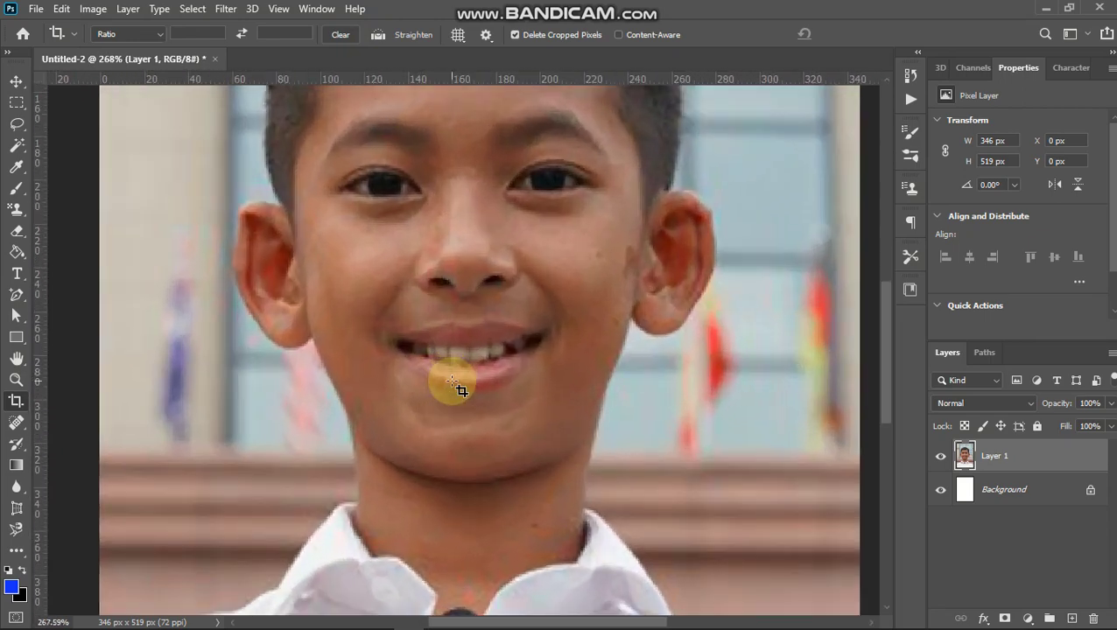
{"action": "scroll", "coordinate": [452, 382], "scroll_direction": "down", "scroll_amount": 6}
{"action": "scroll", "coordinate": [453, 382], "scroll_direction": "down", "scroll_amount": 6}
{"action": "scroll", "coordinate": [452, 381], "scroll_direction": "down", "scroll_amount": 3}
{"action": "scroll", "coordinate": [453, 382], "scroll_direction": "up", "scroll_amount": 2}
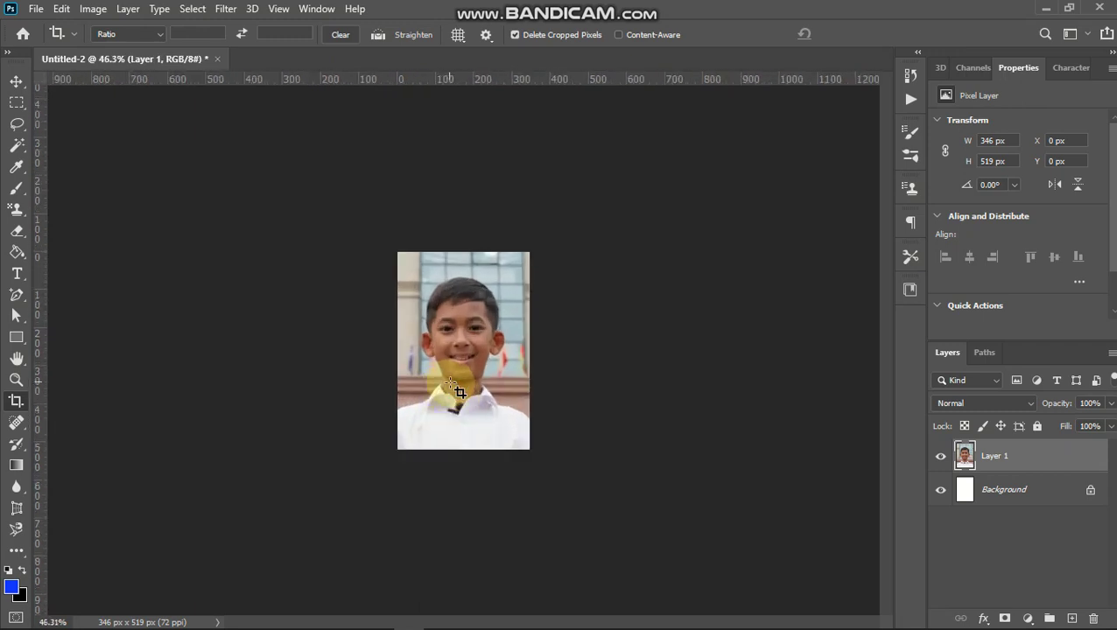
{"action": "scroll", "coordinate": [452, 381], "scroll_direction": "up", "scroll_amount": 2}
{"action": "scroll", "coordinate": [452, 381], "scroll_direction": "up", "scroll_amount": 1}
{"action": "scroll", "coordinate": [453, 383], "scroll_direction": "down", "scroll_amount": 2}
{"action": "scroll", "coordinate": [453, 383], "scroll_direction": "down", "scroll_amount": 2}
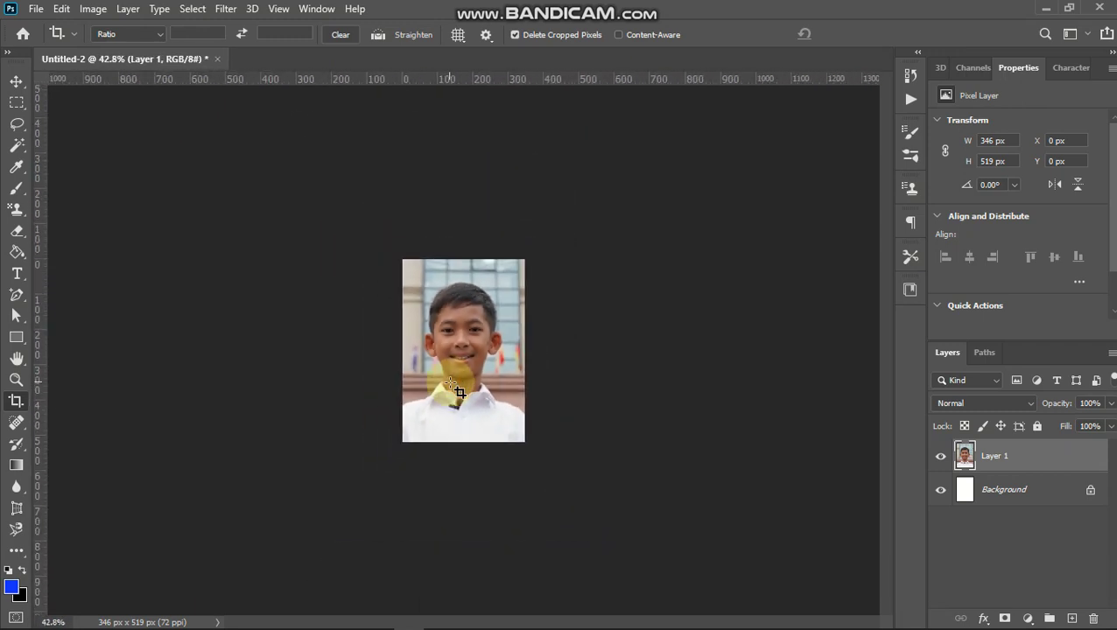